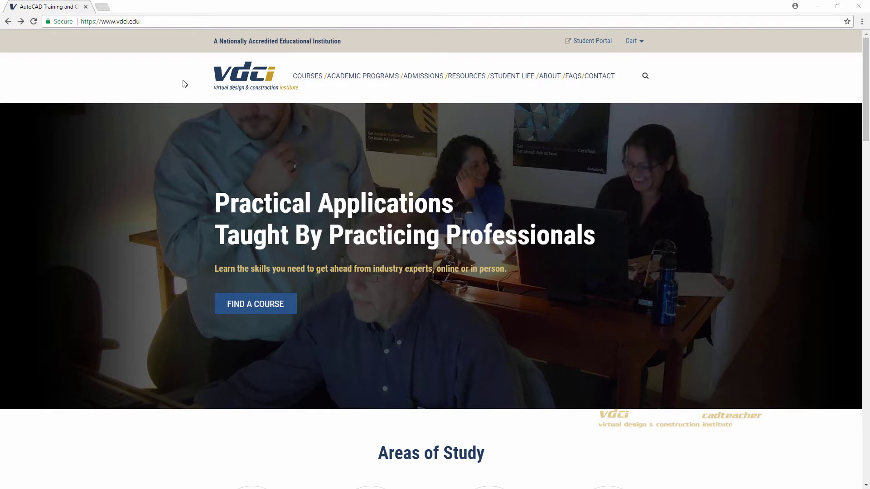
- Scroll the VDCI homepage down to the Areas of Study courses
mouse_move(317, 81)
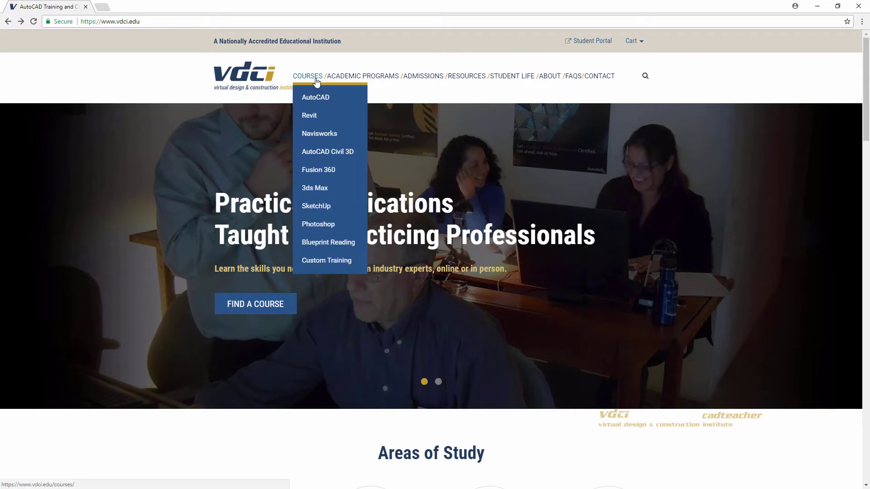
scroll(390, 260, down, 8)
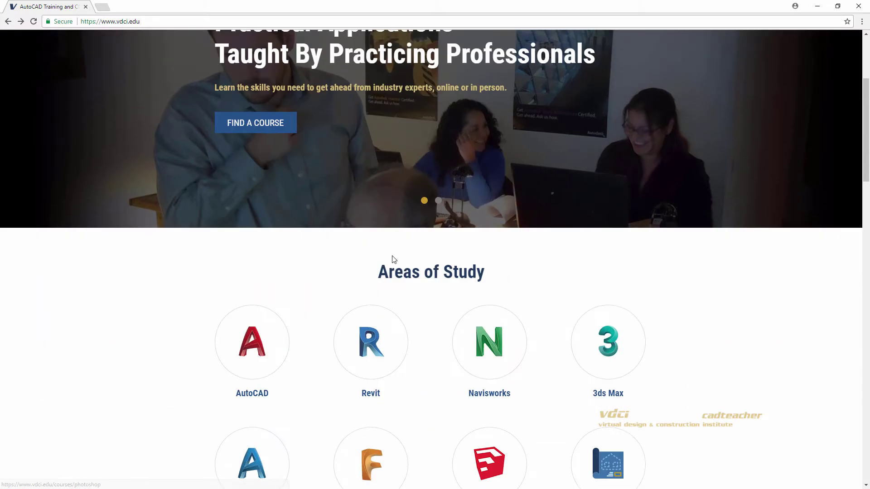
scroll(389, 261, down, 2)
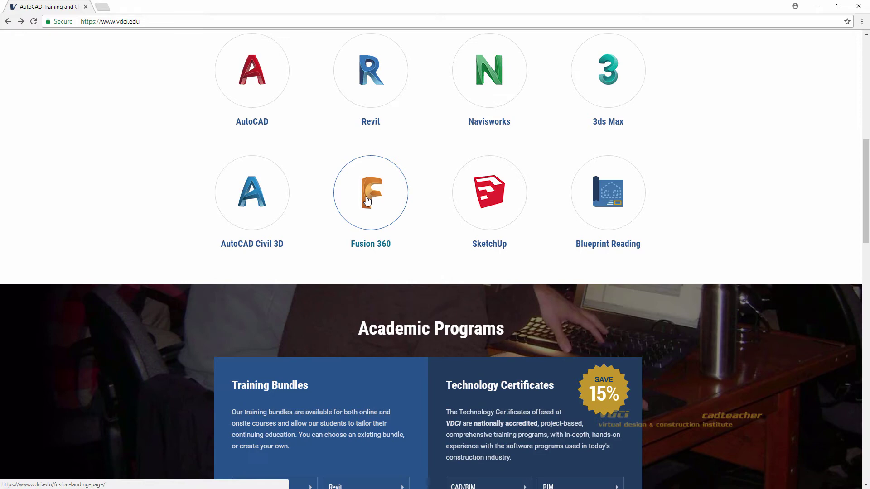
- Open the Fusion 360 workshops page and scroll to its signup form
click(367, 201)
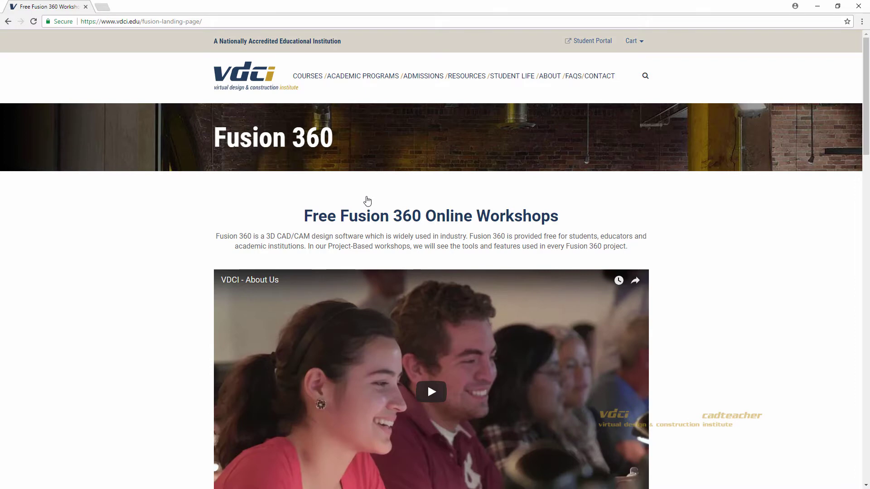
scroll(367, 200, down, 7)
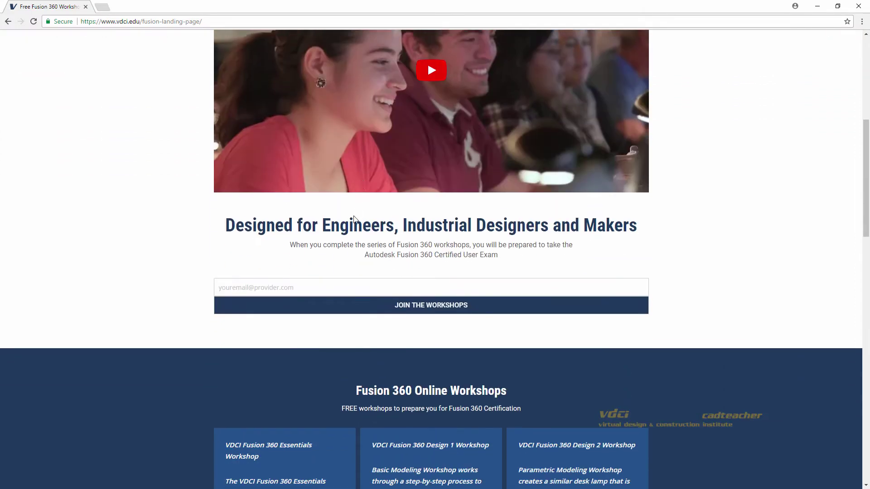
scroll(354, 219, down, 1)
- Sign up for the free Fusion 360 workshops with the user's e-mail address
click(292, 245)
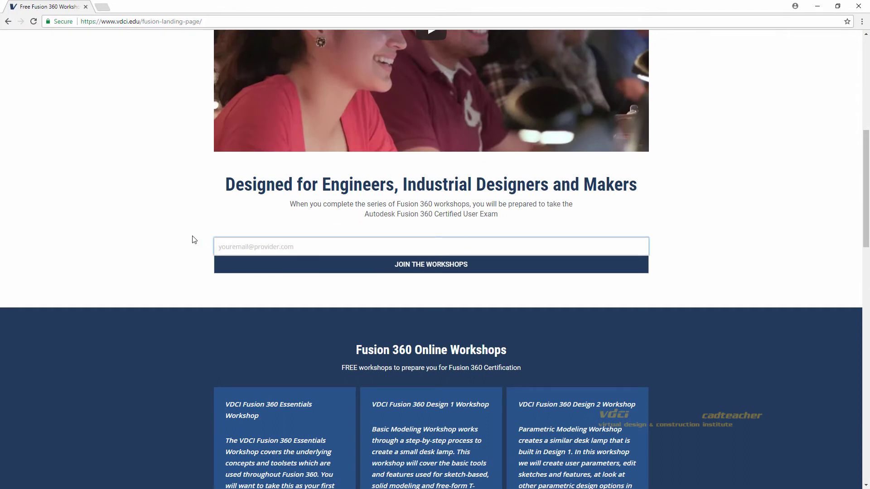
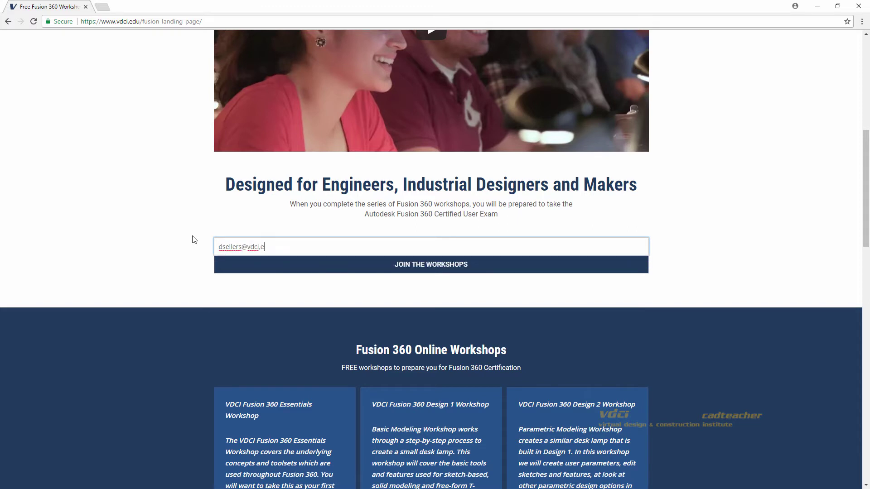
click(194, 240)
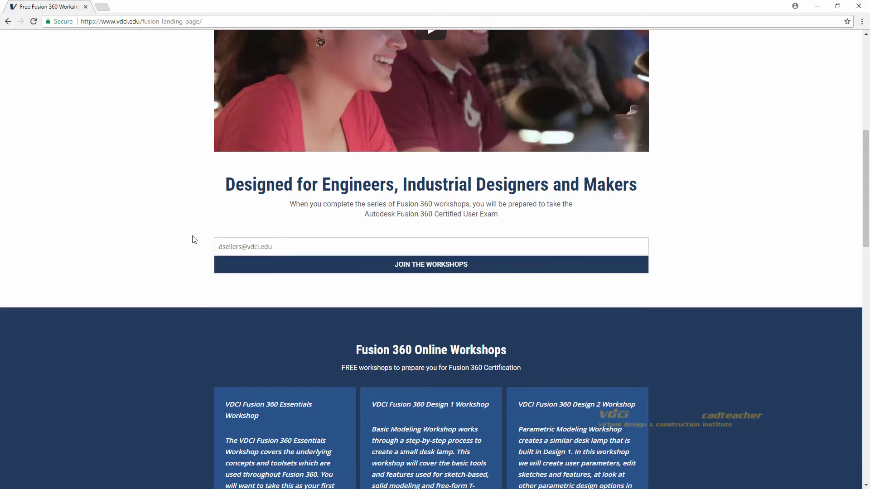
click(299, 270)
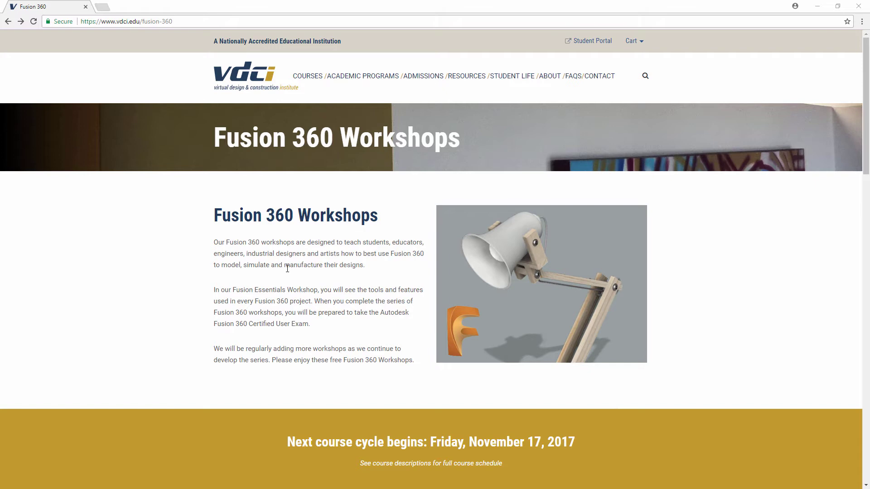
- Open the FSN-101 Design 1 Basic Modeling workshop materials page
scroll(288, 268, down, 10)
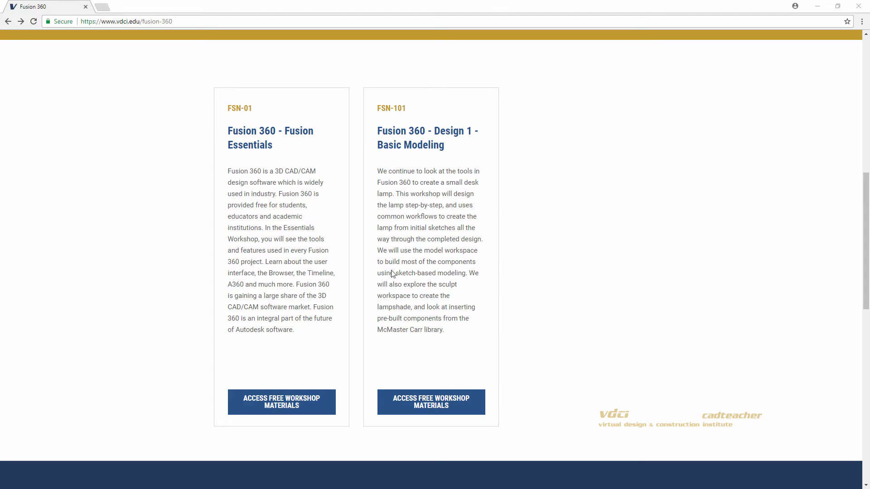
click(428, 407)
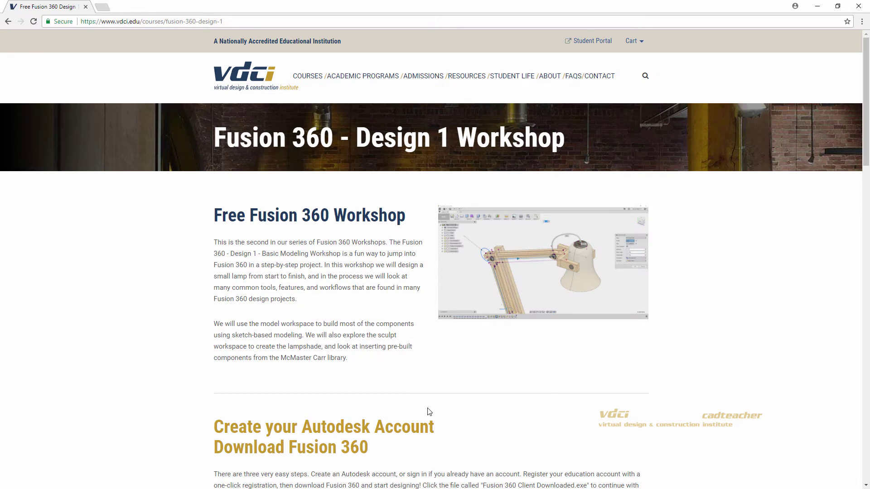
scroll(429, 411, down, 4)
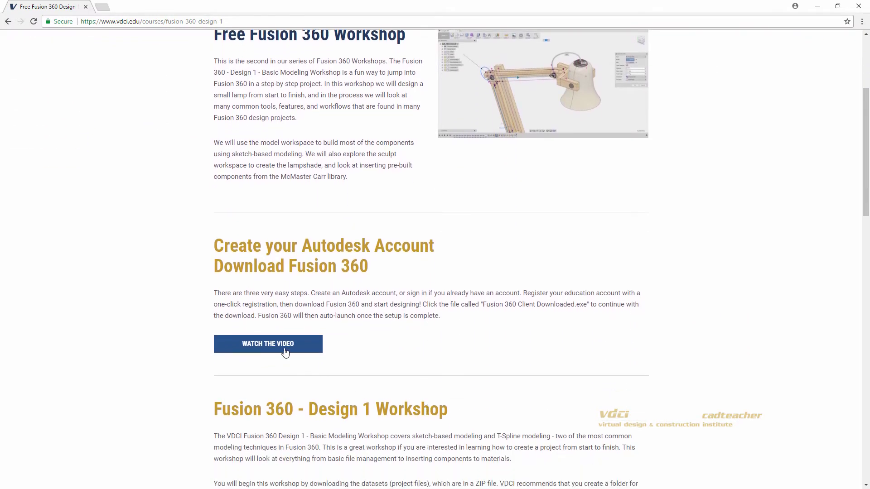
click(280, 347)
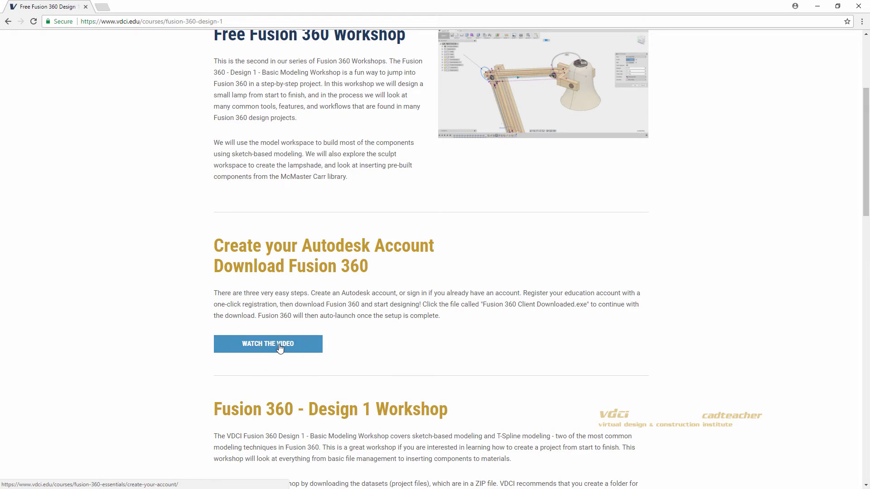
- Download the workshop datasets as FSN101.zip from Google Drive
scroll(280, 348, down, 7)
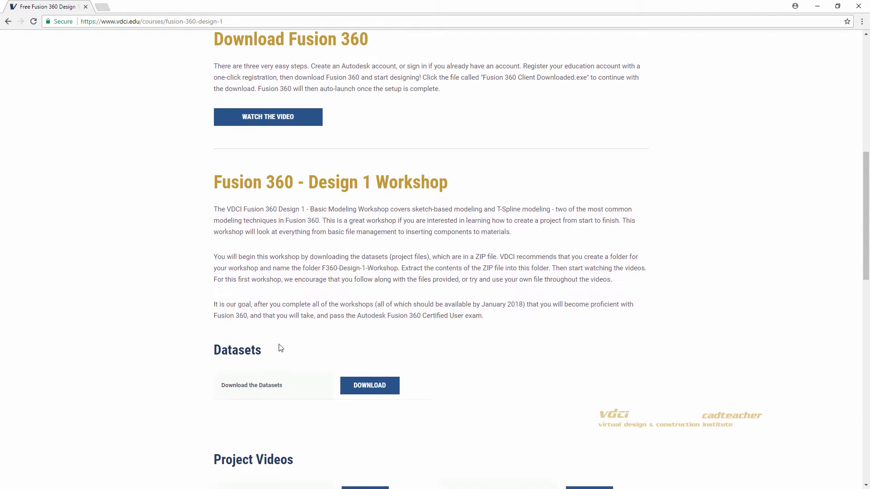
scroll(281, 348, down, 1)
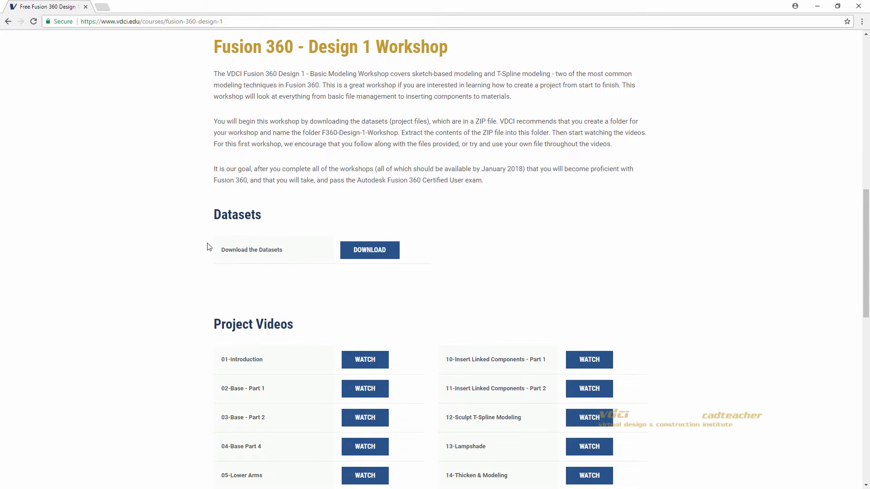
click(358, 253)
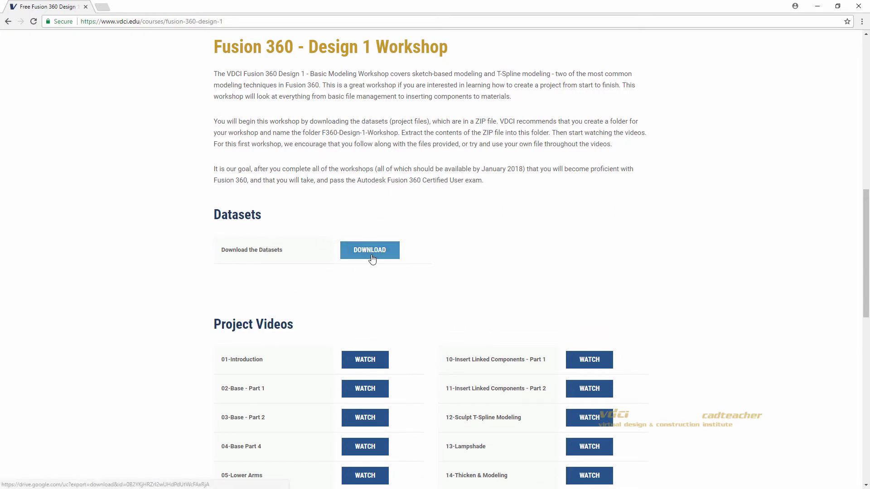
click(371, 257)
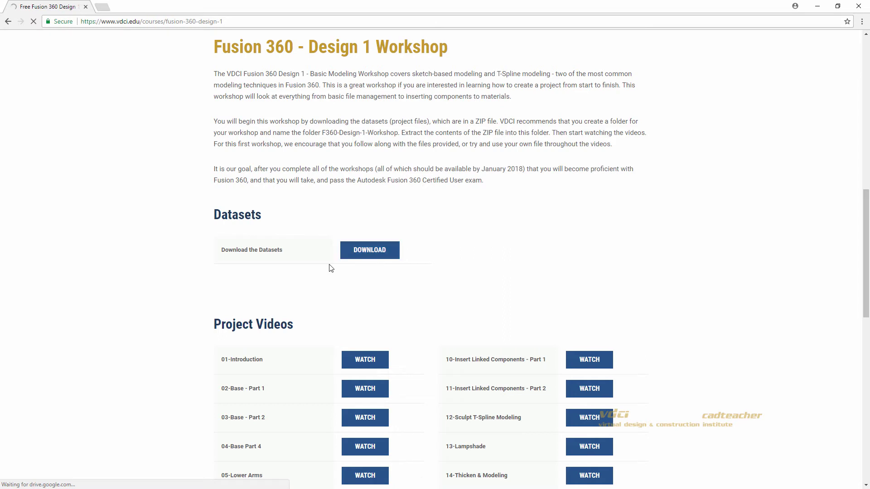
- Extract FSN101.zip into Downloads\FSN101 and open the inner folder of .f3d files
click(75, 455)
click(75, 455)
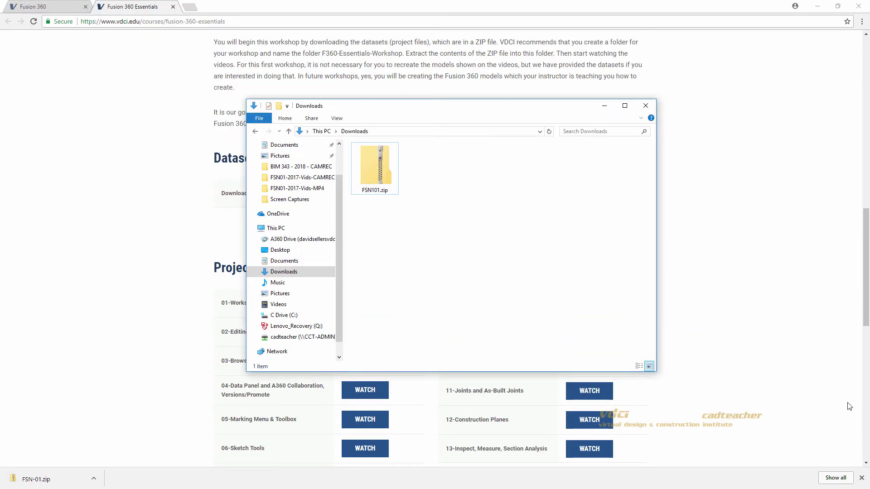
right_click(383, 174)
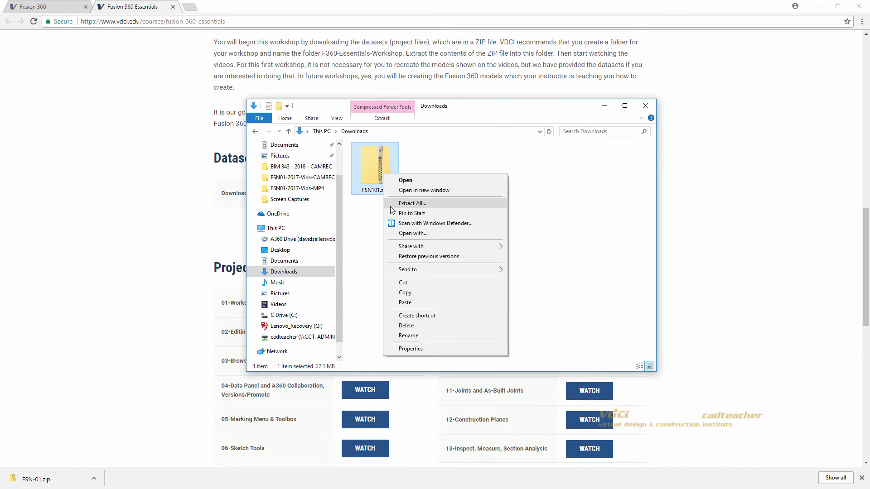
click(393, 204)
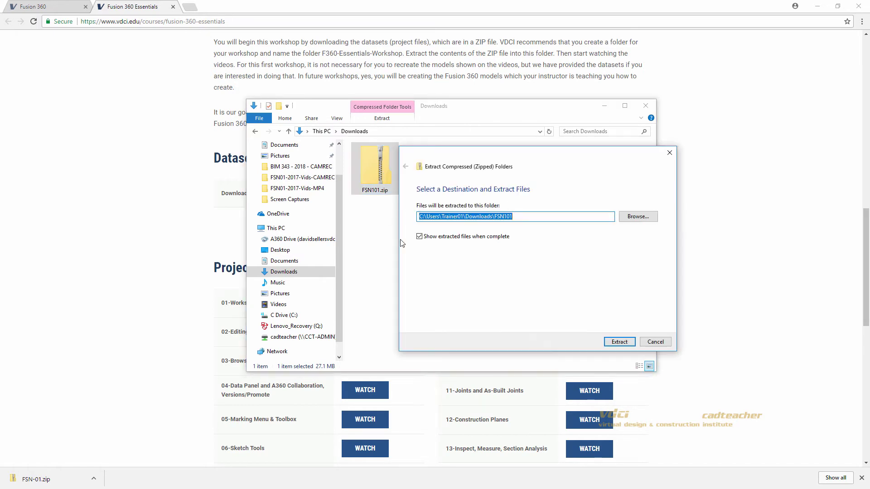
click(613, 343)
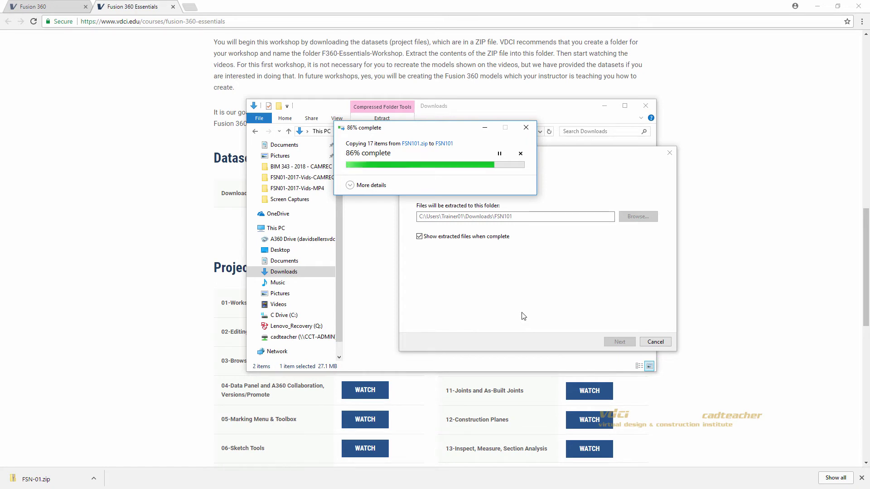
double_click(389, 171)
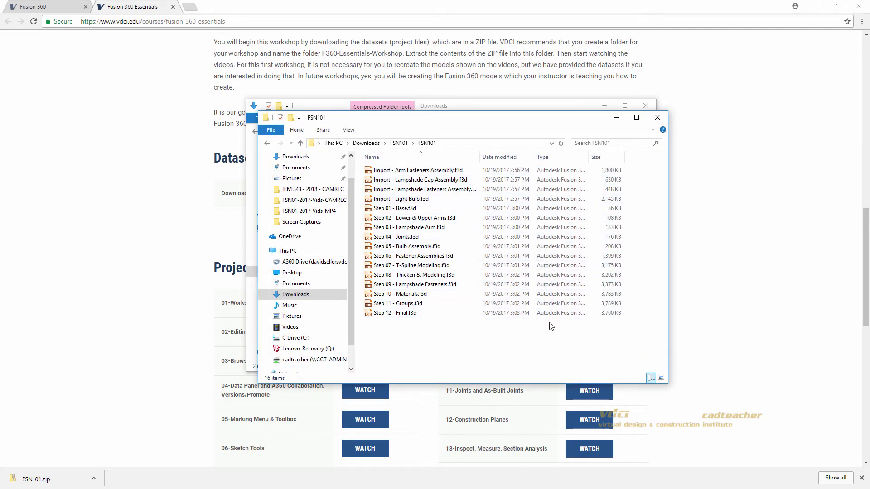
- Close File Explorer and create a data panel project named 'FSN 101 - Basic Modeling'
click(657, 117)
click(647, 108)
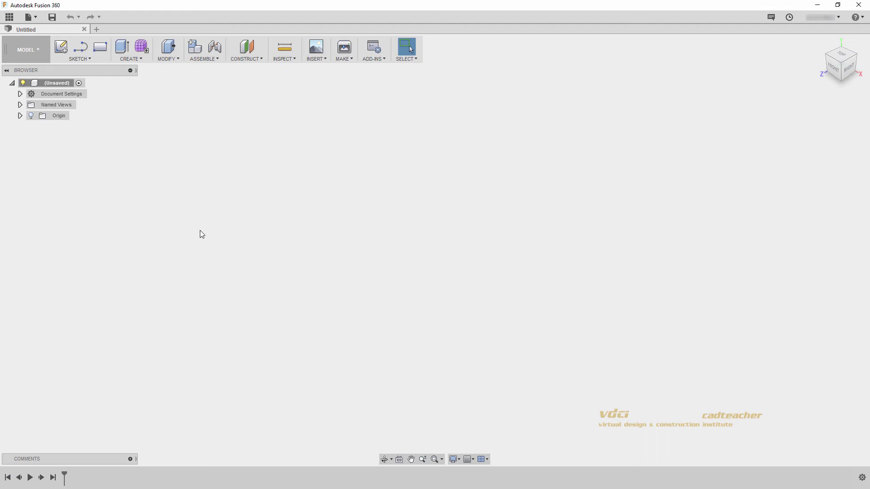
click(9, 18)
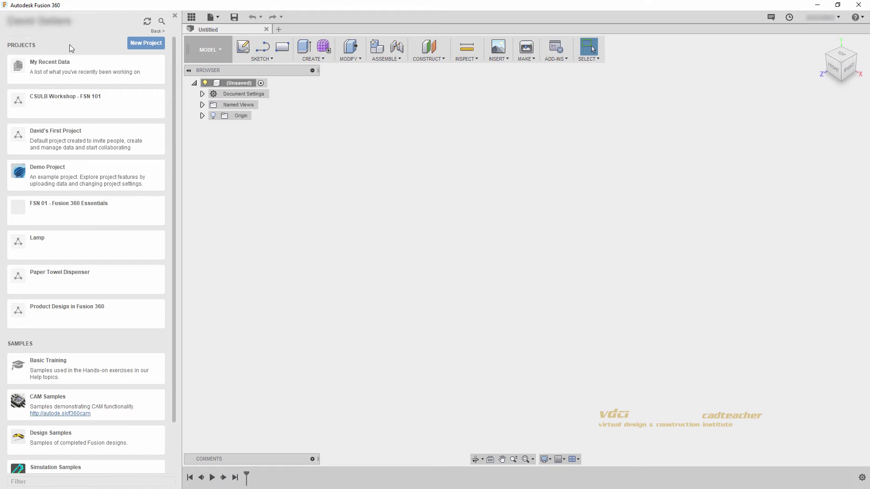
click(142, 46)
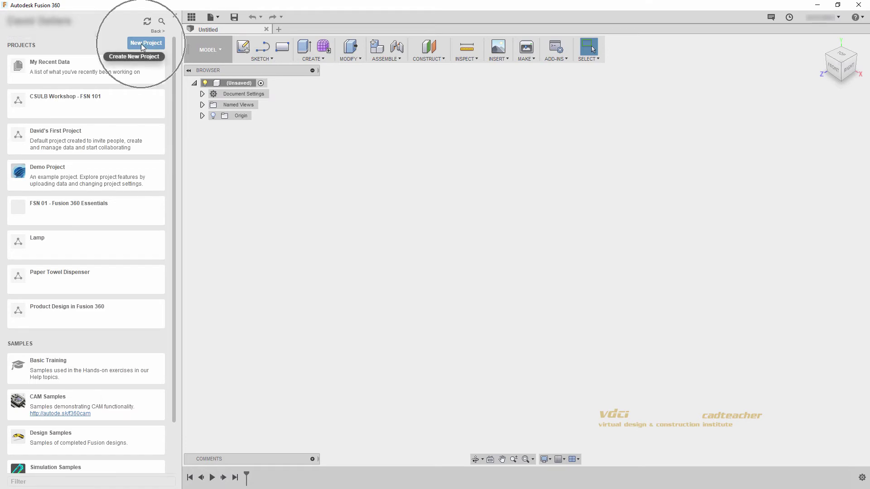
key(BackSpace)
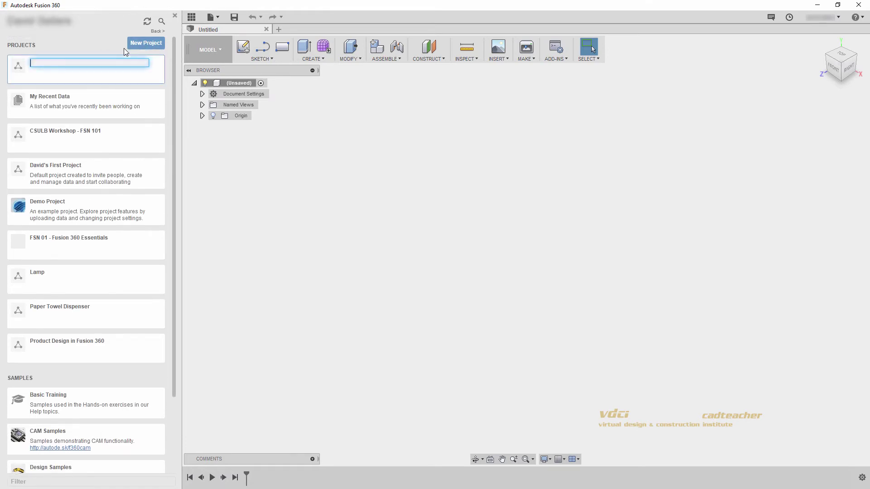
text(FSN 101 - Basic Modeling)
key(Return)
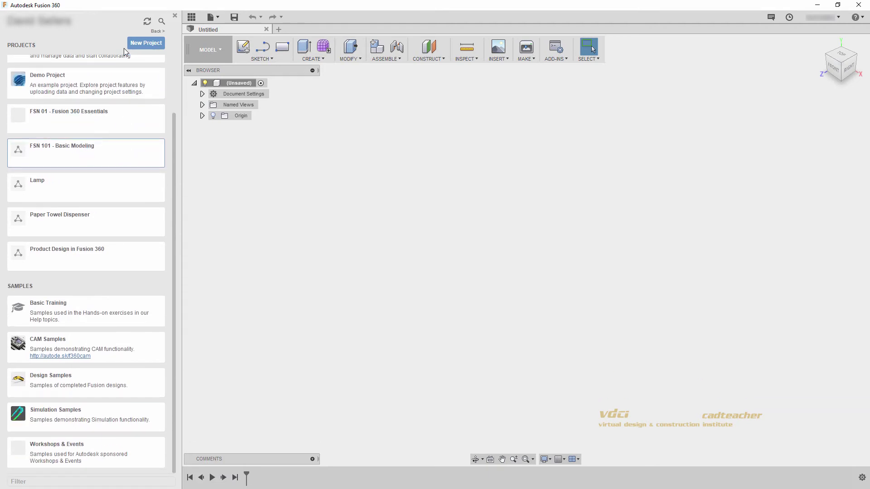
- Open the FSN 101 - Basic Modeling project and start a file upload
click(98, 160)
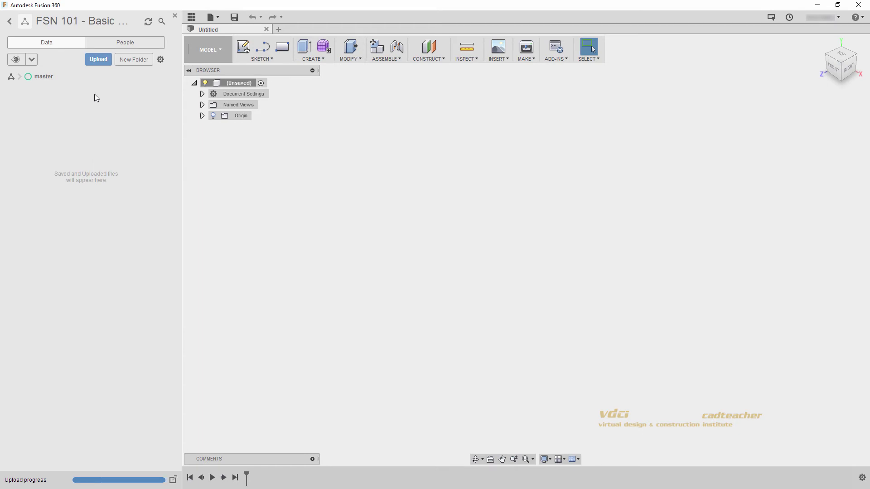
click(94, 64)
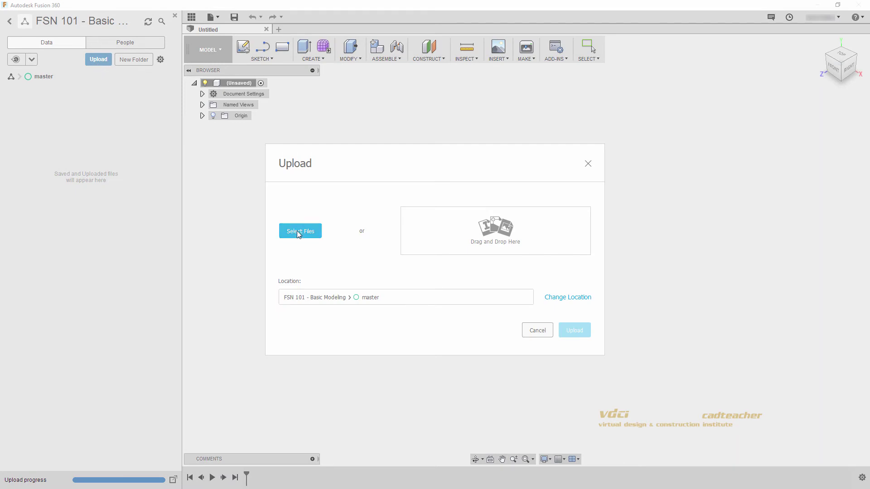
click(299, 232)
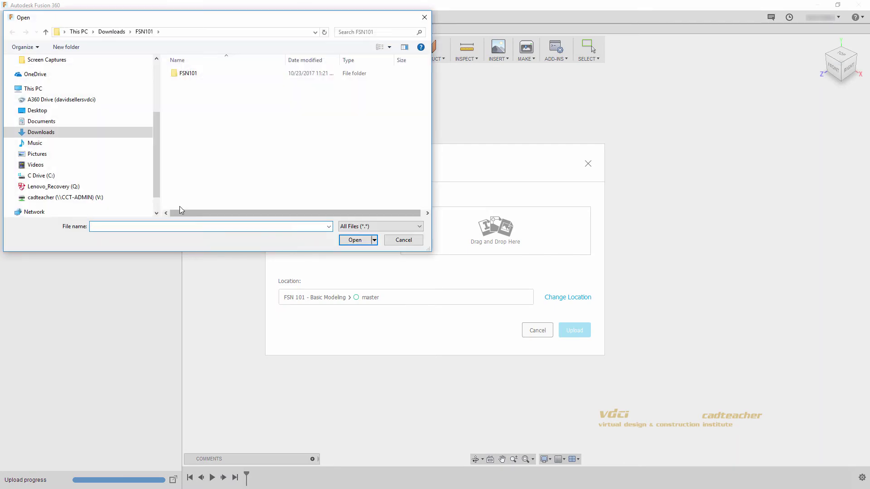
- Add all 16 .f3d files from Downloads\FSN101\FSN101 to the upload list
click(59, 127)
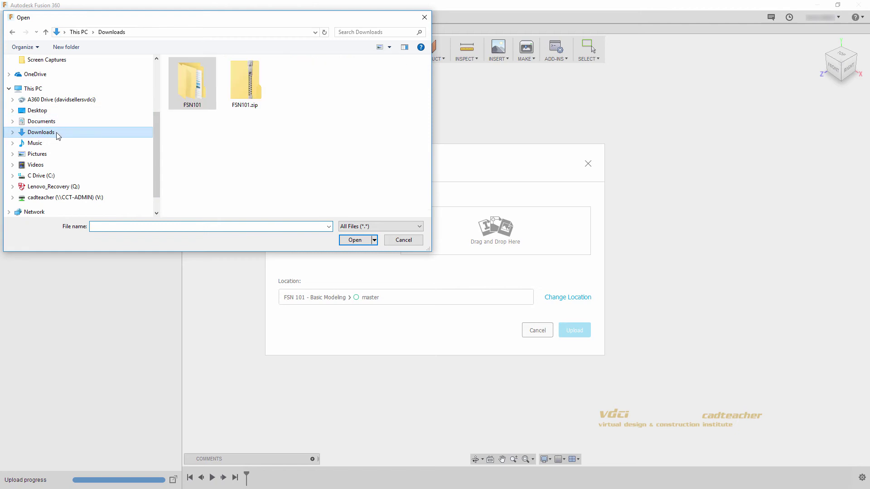
double_click(209, 83)
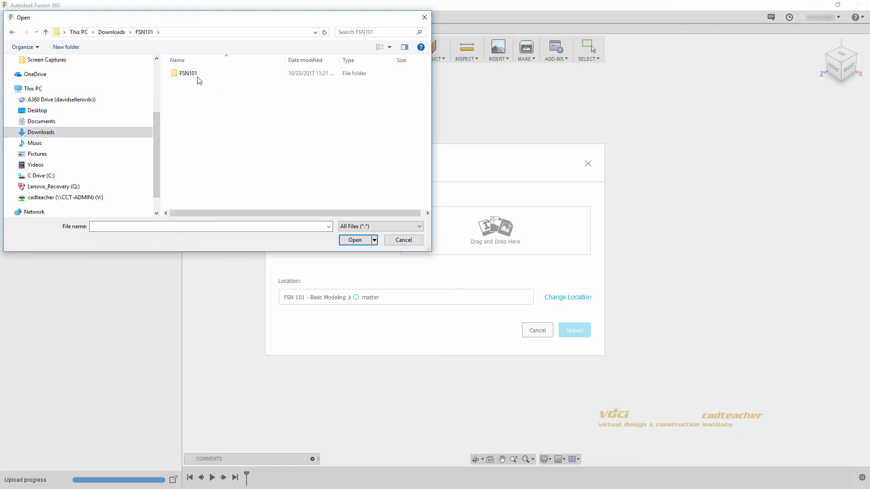
double_click(197, 76)
click(213, 76)
scroll(255, 168, down, 1)
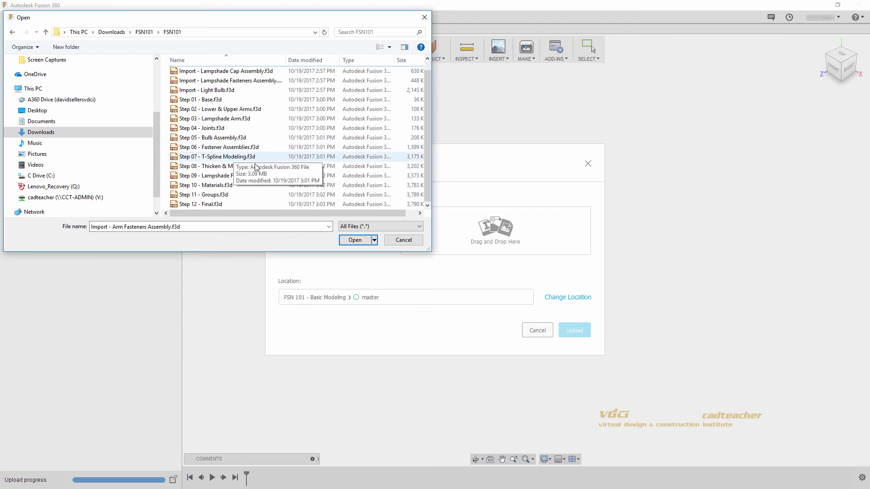
shift+click(230, 204)
click(347, 239)
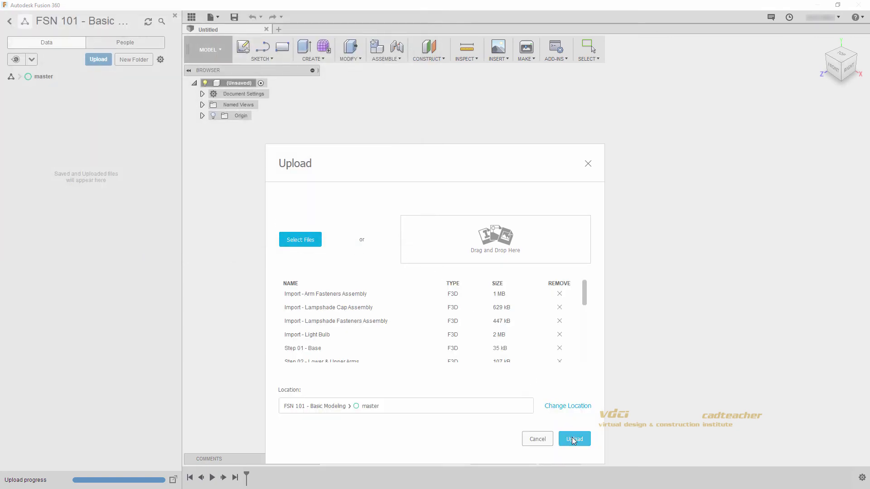
- Upload the 16 queued .f3d files to FSN 101 - Basic Modeling > master
click(572, 439)
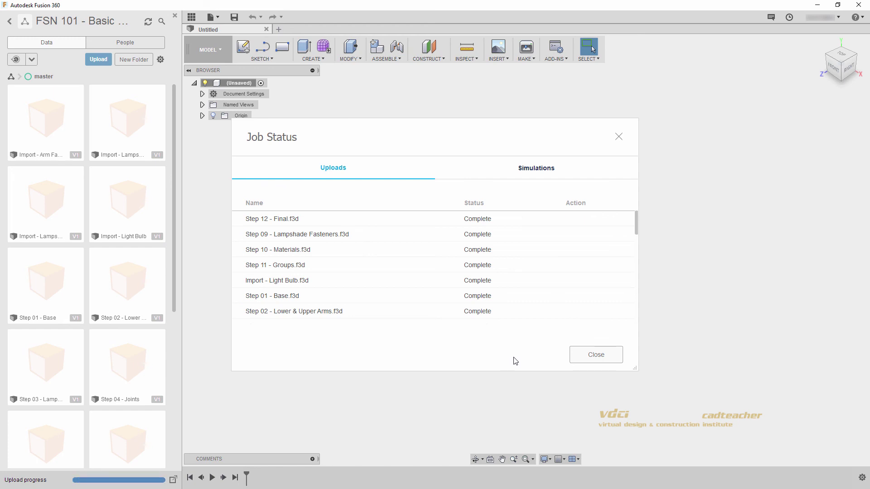
- Close Job Status and review the lamp file thumbnails in the master folder
click(596, 355)
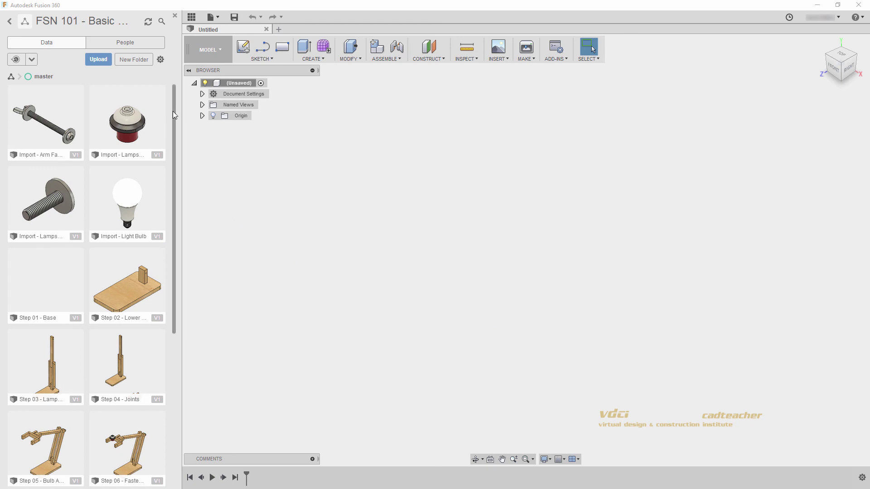
drag(173, 112, 184, 296)
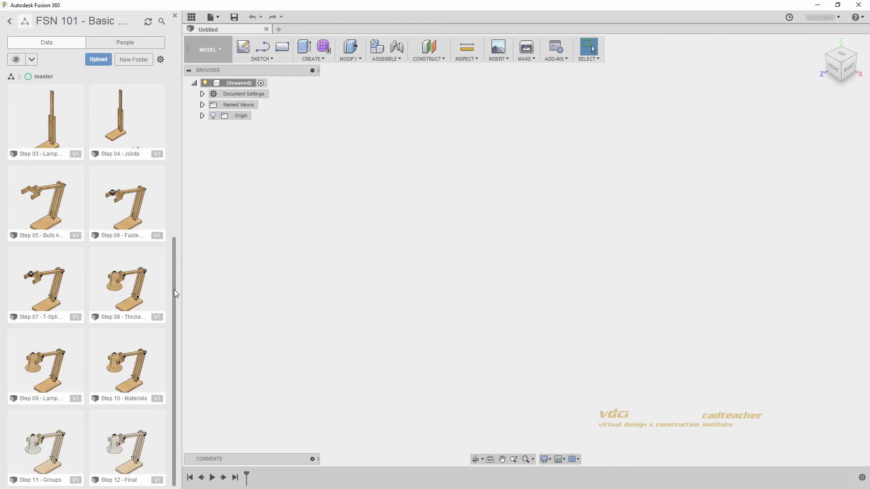
drag(175, 286, 172, 126)
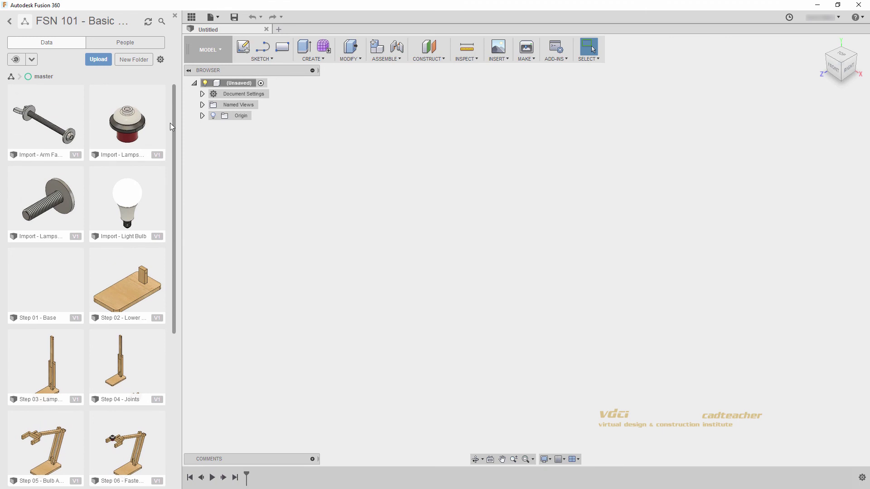